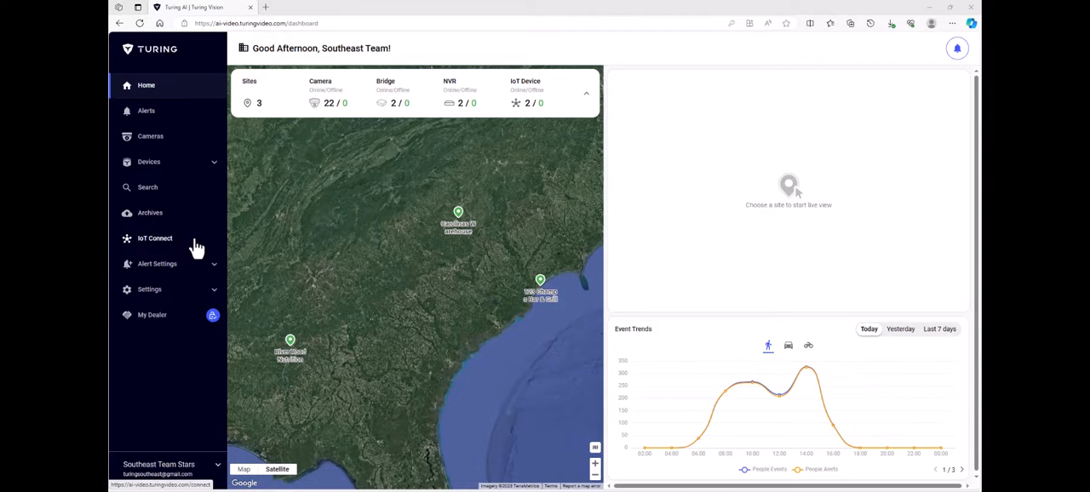
# - Add a sub-site named SUBSITE to the Carolinas Warehouse site and open its camera list
pyautogui.click(211, 292)
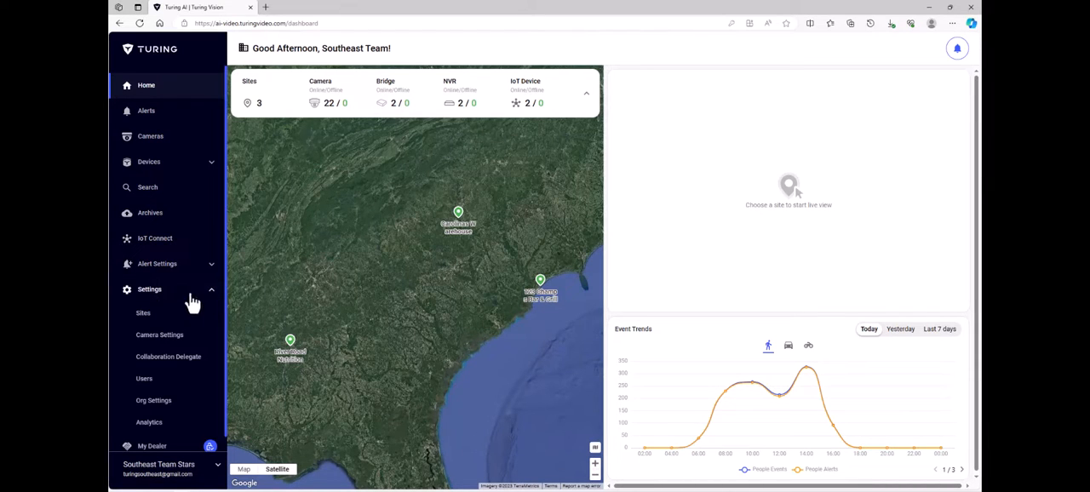
pyautogui.click(144, 315)
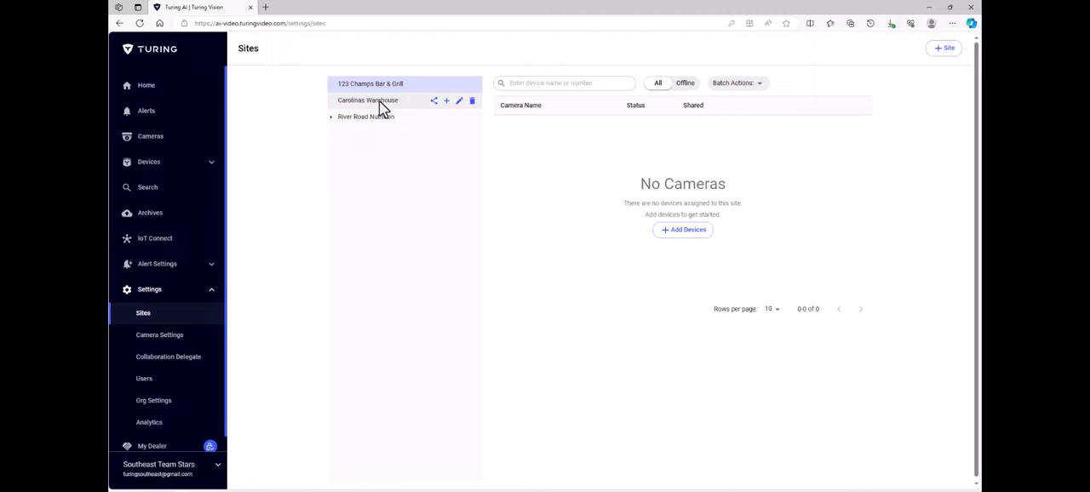
pyautogui.click(449, 104)
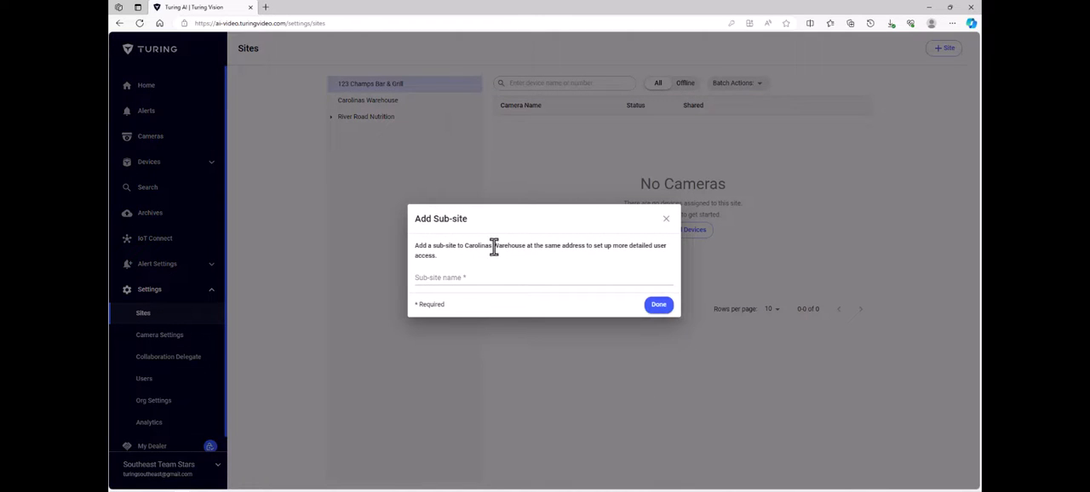
pyautogui.click(495, 280)
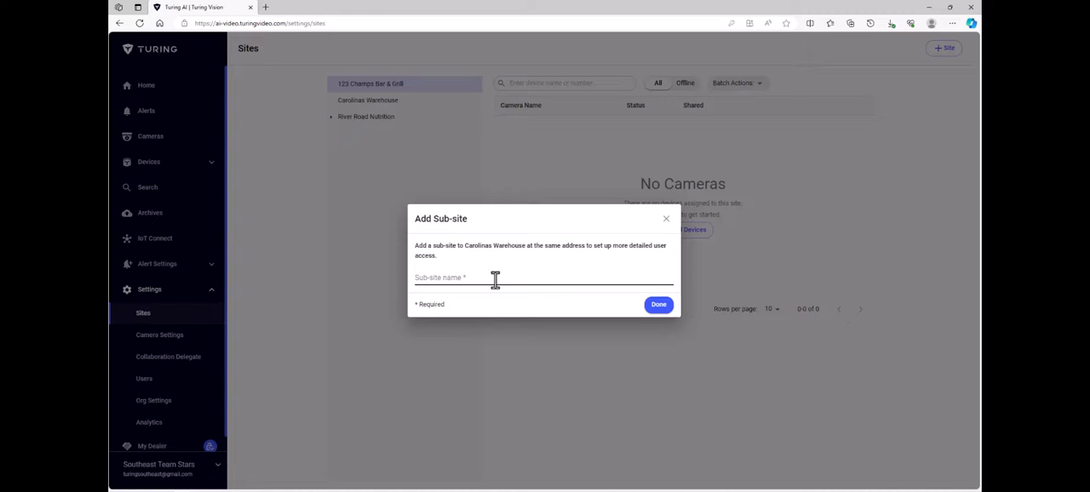
pyautogui.click(495, 281)
pyautogui.write('SUBSITE')
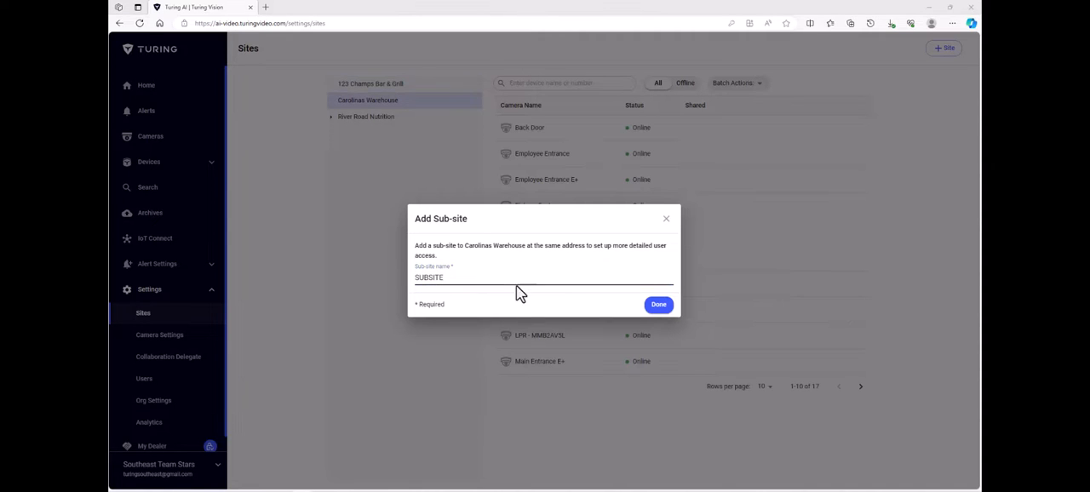
pyautogui.click(658, 305)
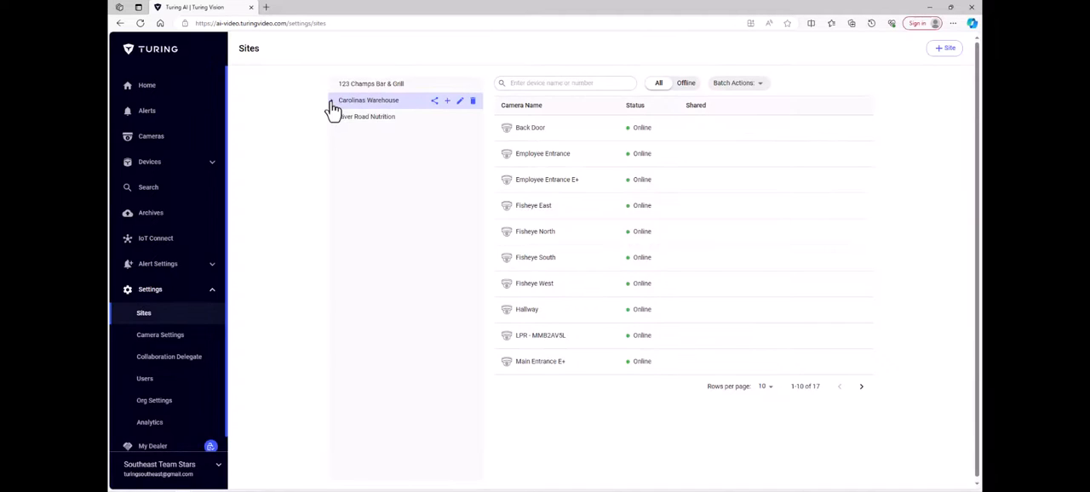
pyautogui.click(331, 101)
pyautogui.click(354, 119)
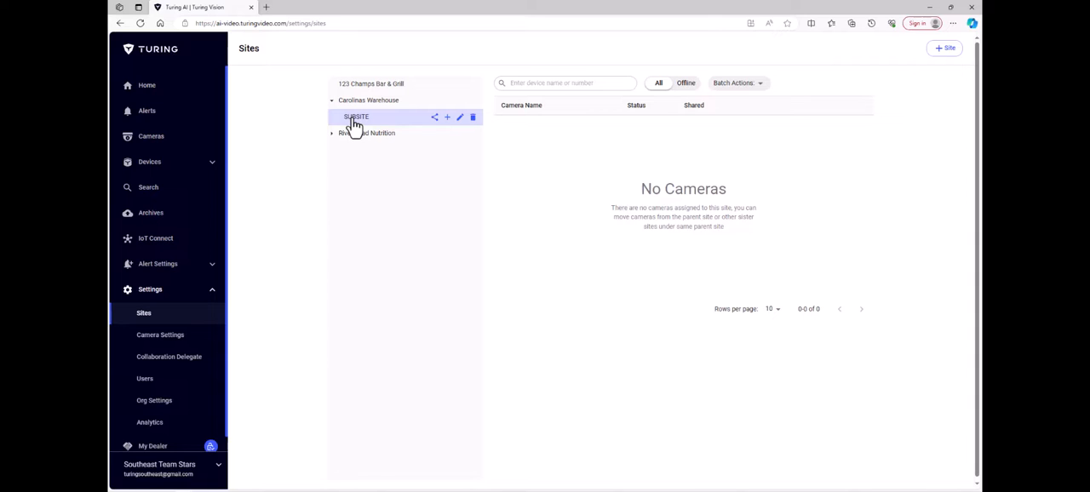
# - Move the Employee Entrance E+ camera from Carolinas Warehouse to SUBSITE
pyautogui.click(356, 103)
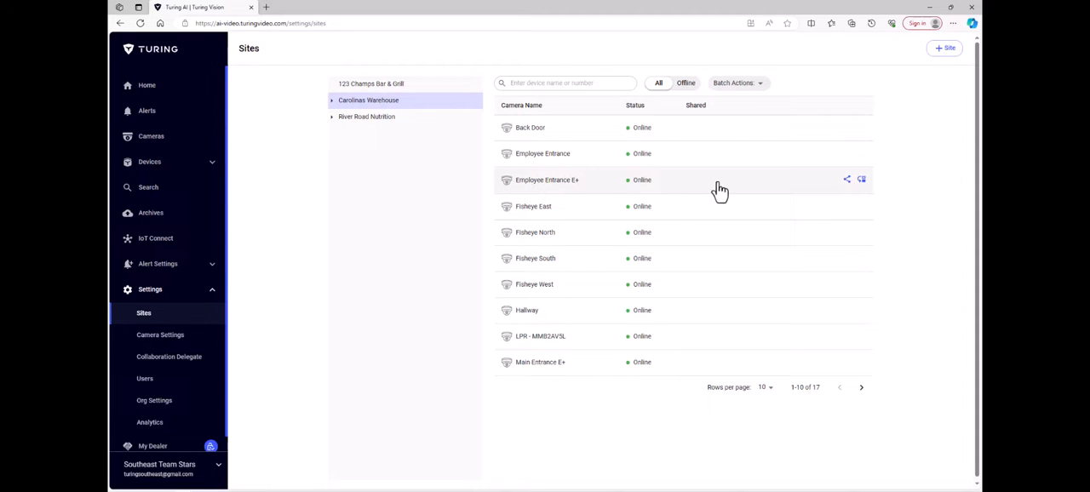
pyautogui.click(861, 182)
pyautogui.click(556, 267)
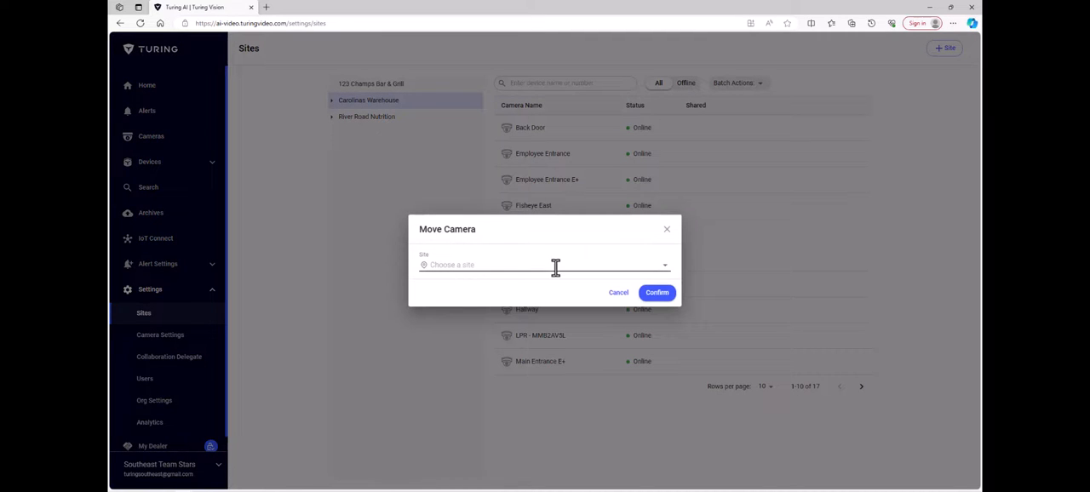
pyautogui.click(450, 303)
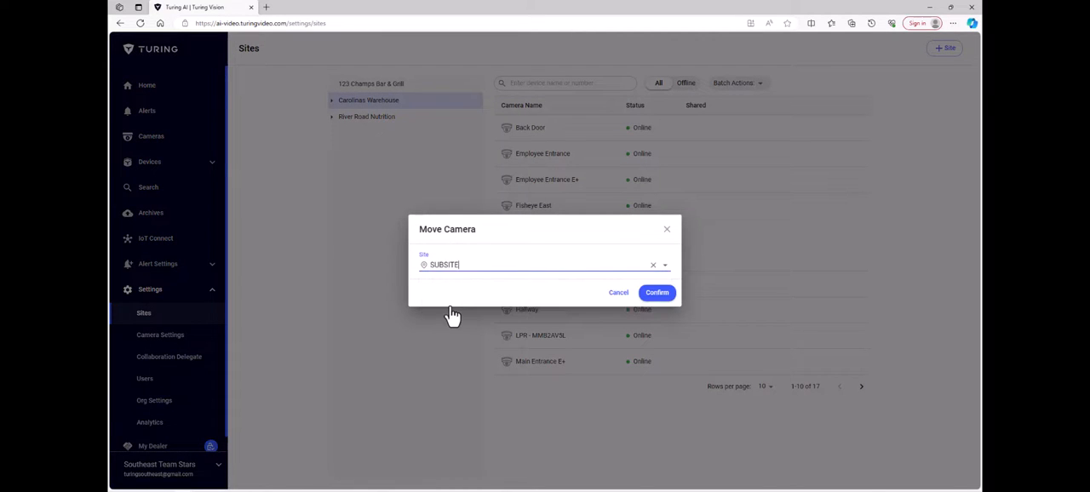
pyautogui.click(650, 300)
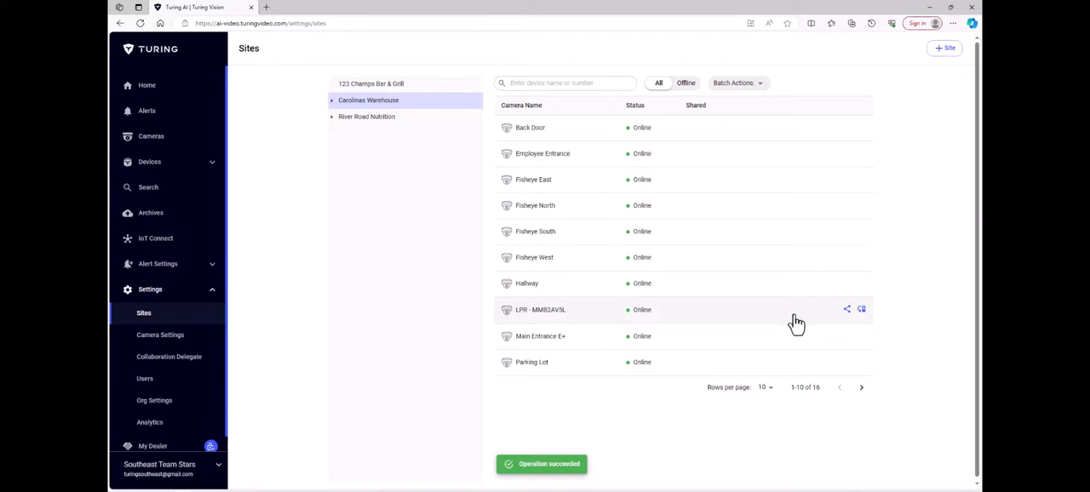
# - Move the LPR - MMB2AV5L camera from Carolinas Warehouse to SUBSITE and display the sub-site's camera list
pyautogui.click(863, 312)
pyautogui.click(628, 263)
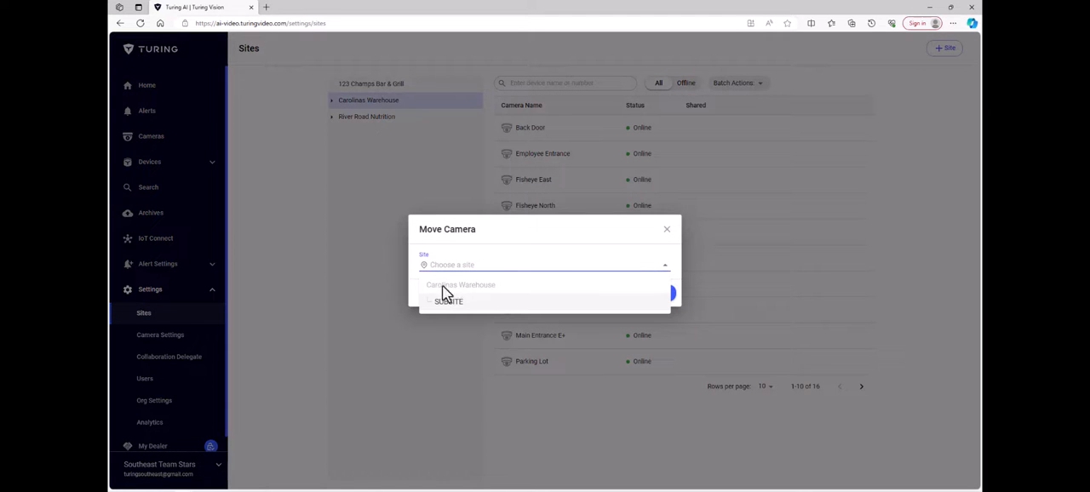
pyautogui.click(441, 307)
pyautogui.click(661, 297)
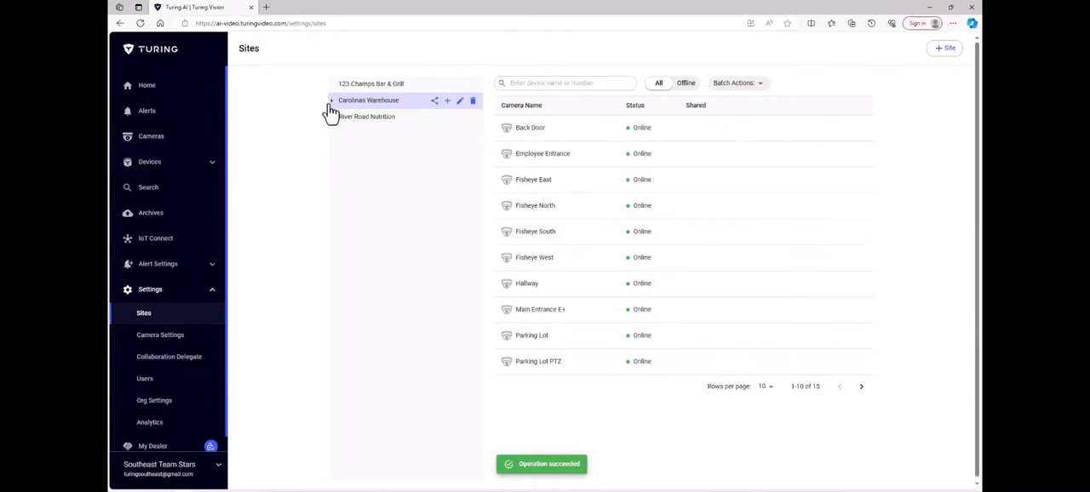
pyautogui.click(331, 101)
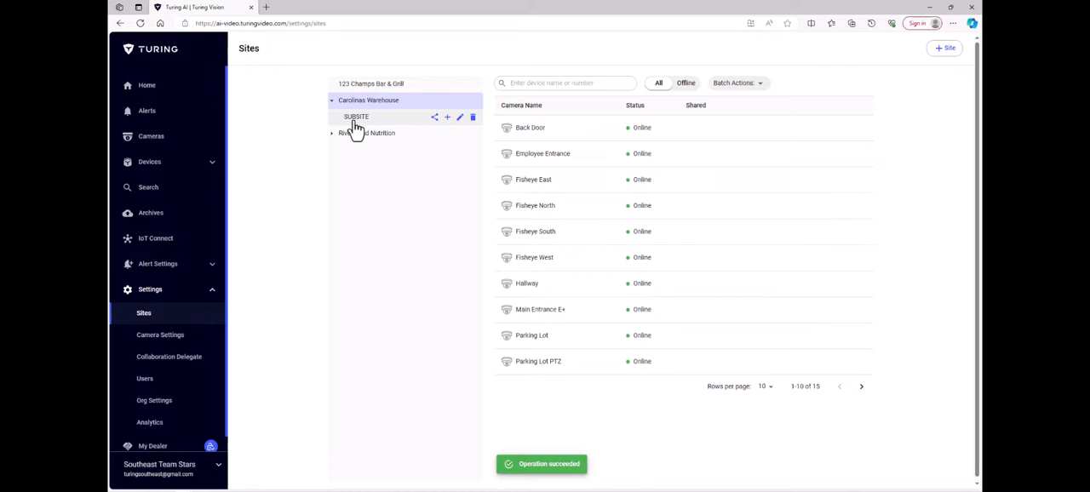
pyautogui.click(355, 121)
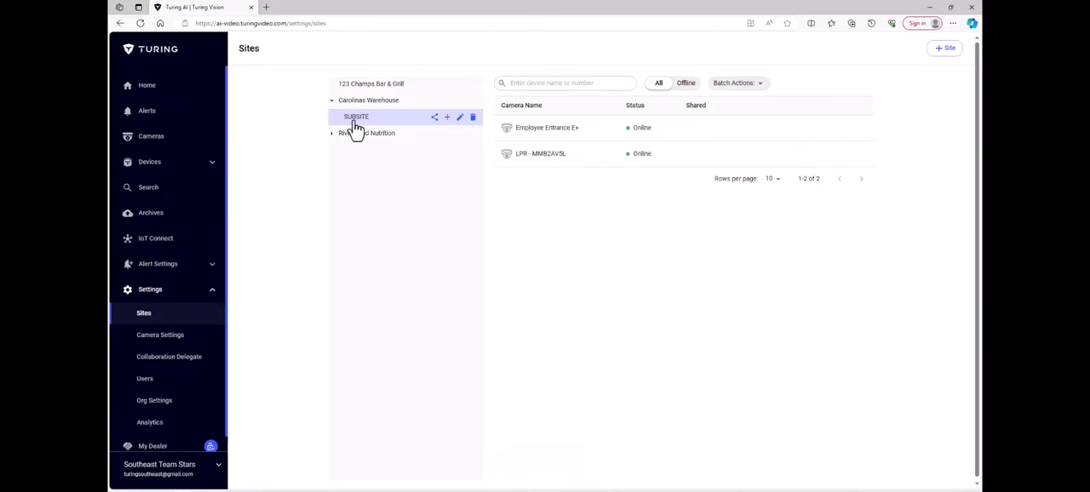
# - Open the Employee Entrance E+ and LPR - MMB2AV5L cameras under SUBSITE in the camera live view
pyautogui.click(166, 139)
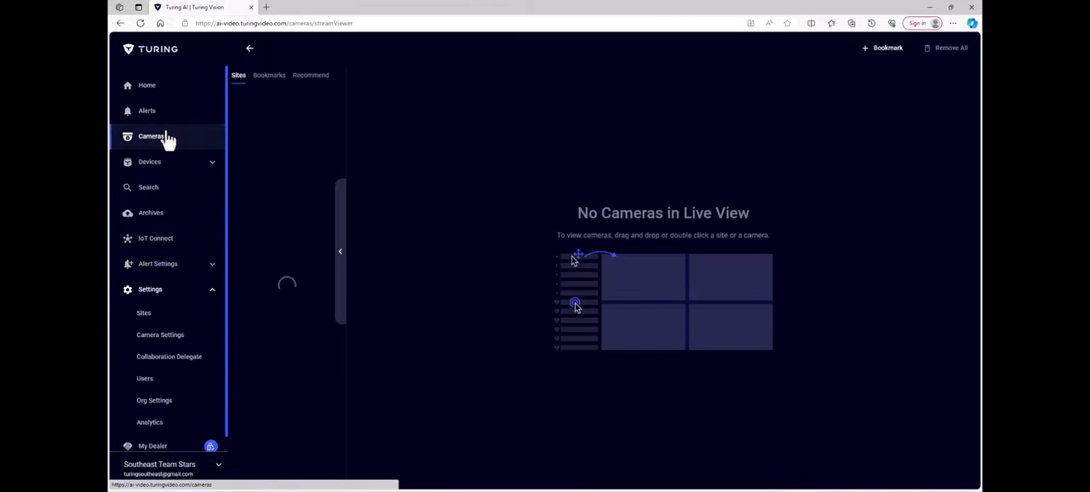
pyautogui.click(238, 114)
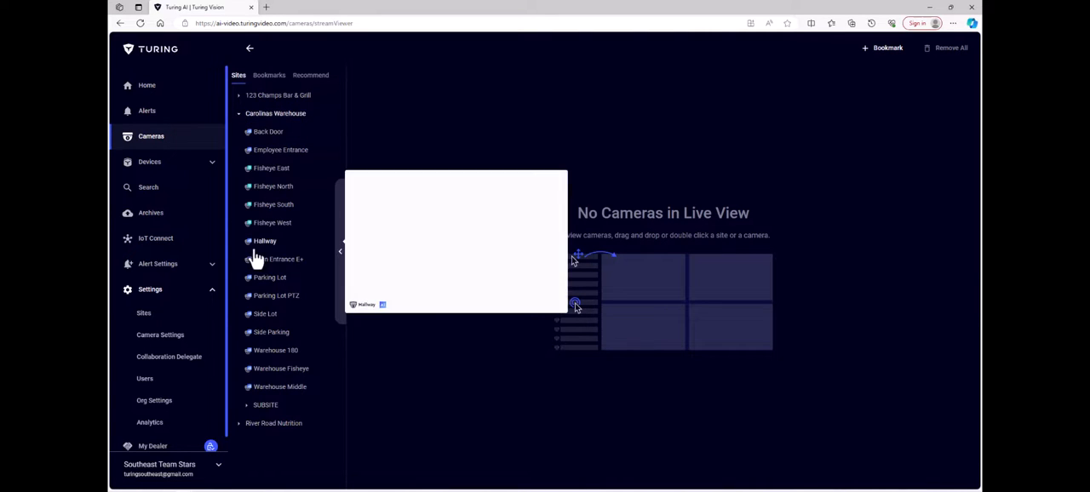
pyautogui.click(262, 408)
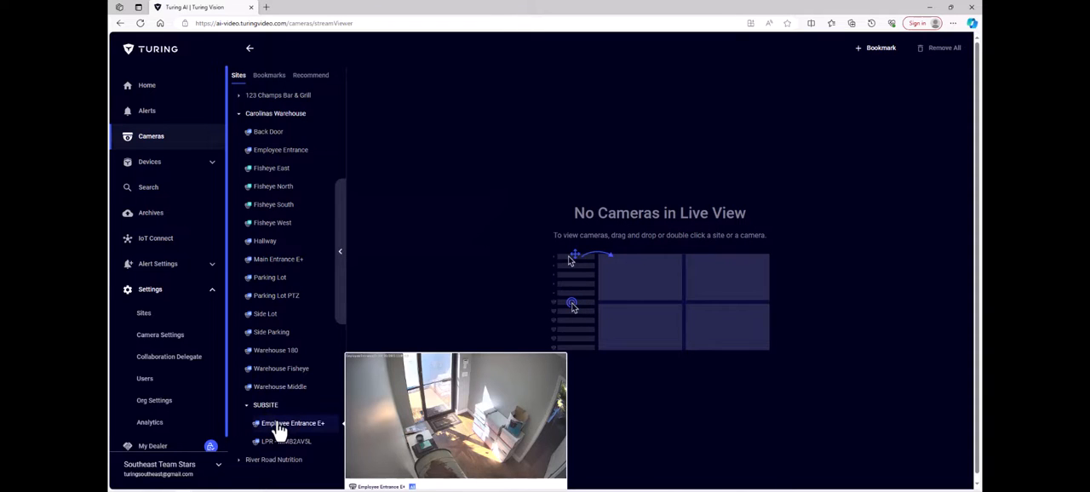
pyautogui.doubleClick(277, 426)
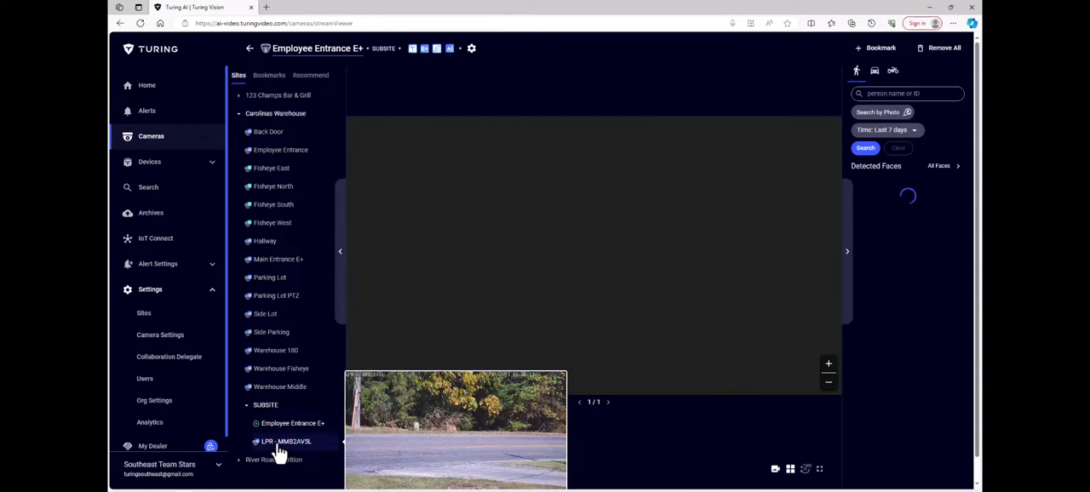
pyautogui.doubleClick(281, 450)
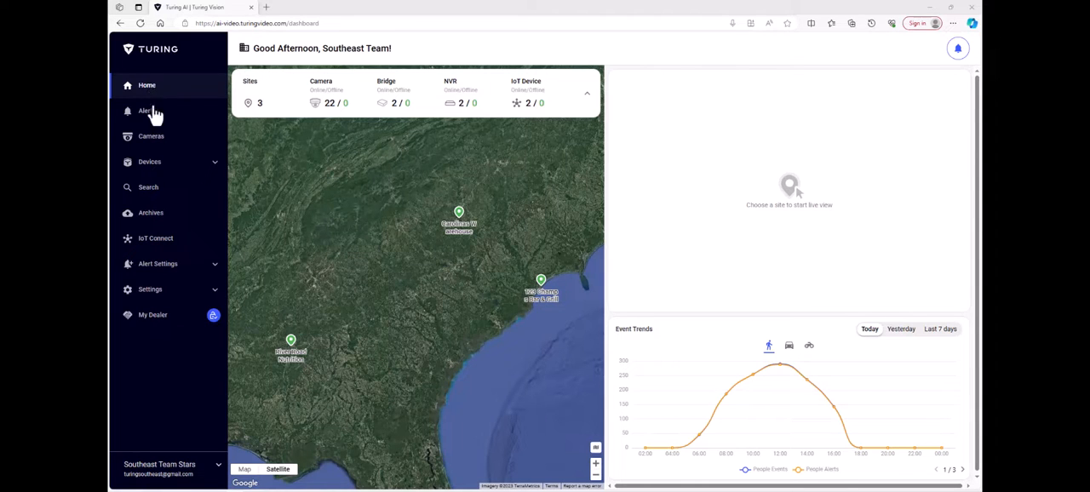
# - Add a user with the first name, last name and e-mail address filled in and platform access set to Website and mobile app
pyautogui.click(141, 290)
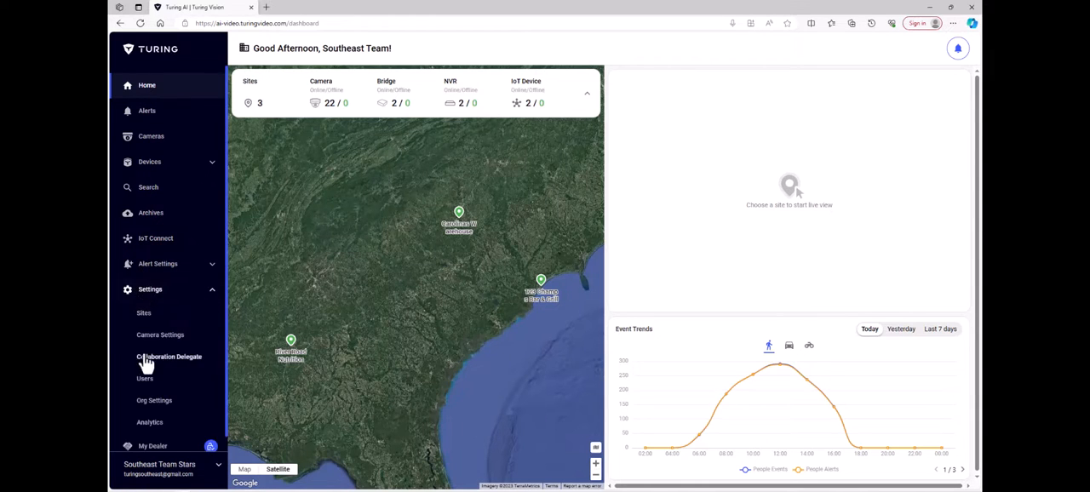
pyautogui.click(145, 383)
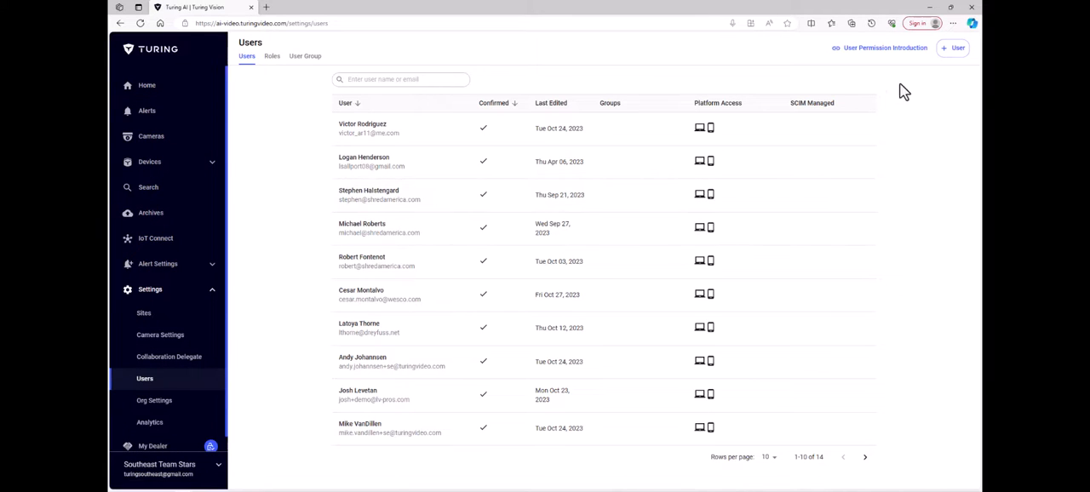
pyautogui.click(956, 50)
pyautogui.click(488, 221)
pyautogui.write('Test')
pyautogui.press('Tab')
pyautogui.write('User')
pyautogui.press('Tab')
pyautogui.hotkey('ctrl', 'v')
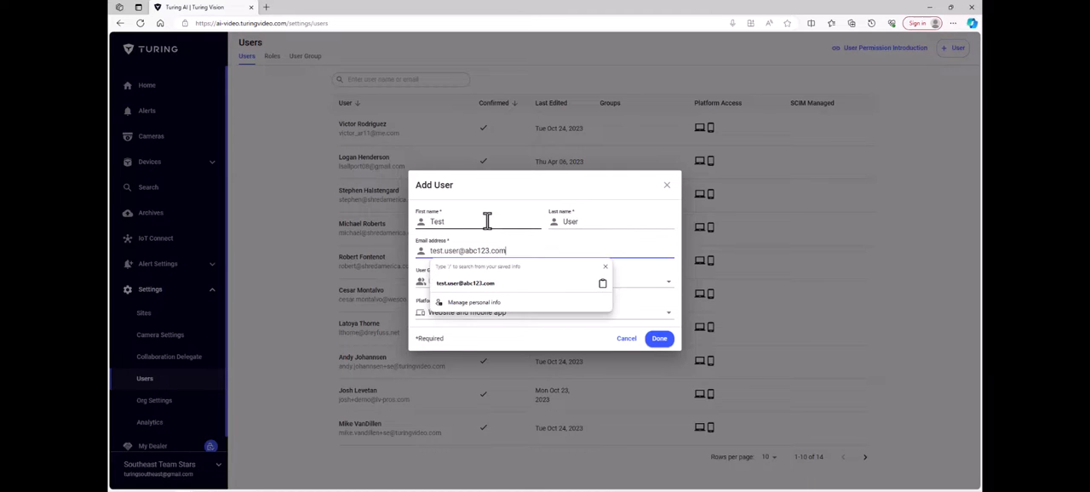
pyautogui.click(630, 317)
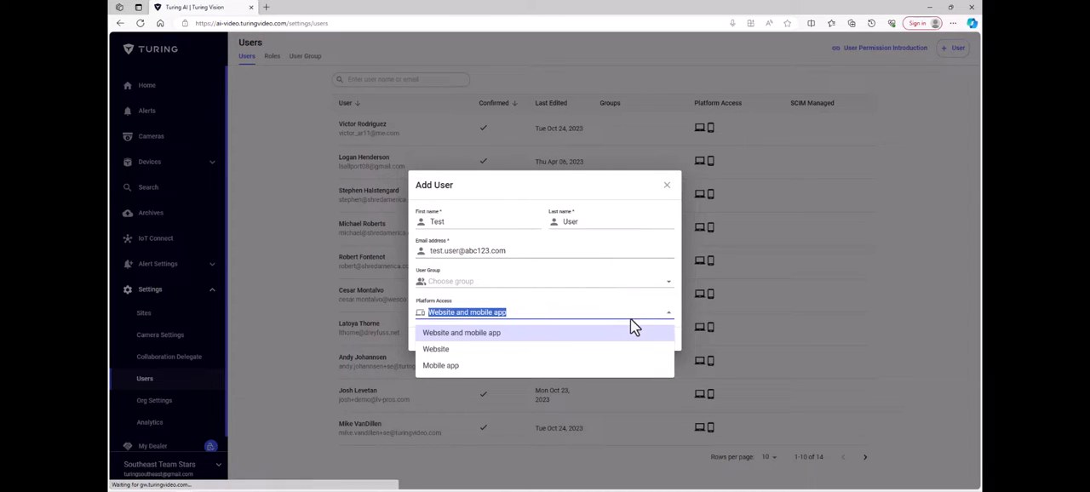
pyautogui.click(450, 337)
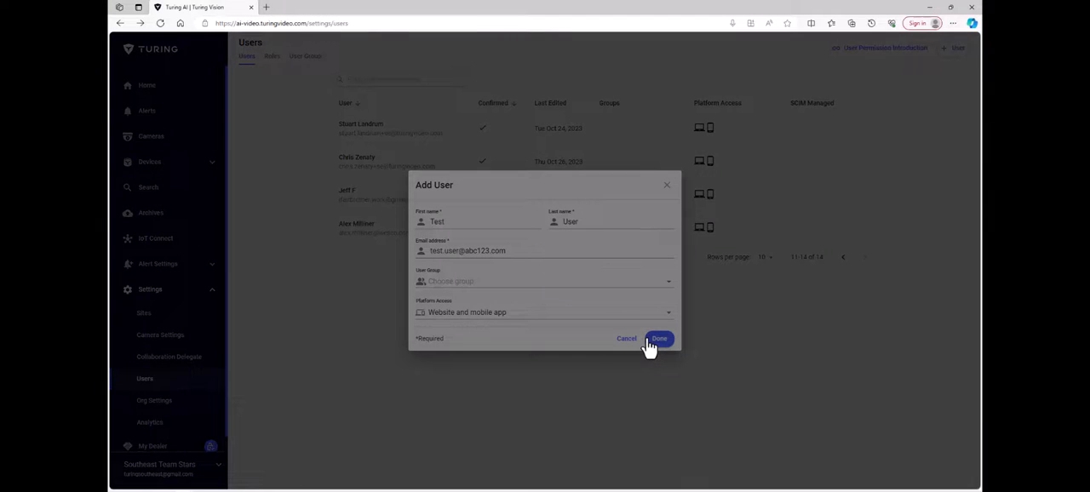
pyautogui.click(651, 340)
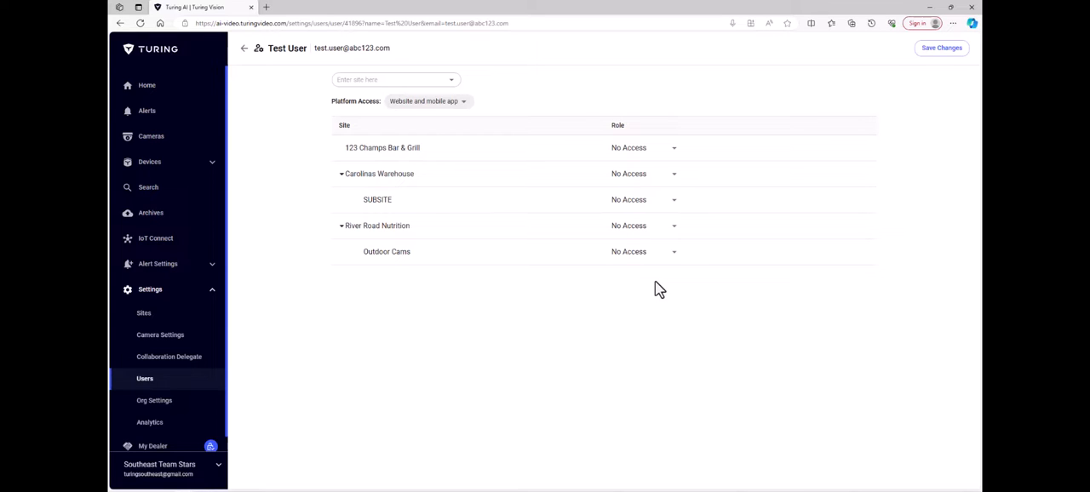
# - Assign the new user the Live Viewer role for Carolinas Warehouse and Site Operator for SUBSITE, and save the changes
pyautogui.click(676, 179)
pyautogui.click(653, 163)
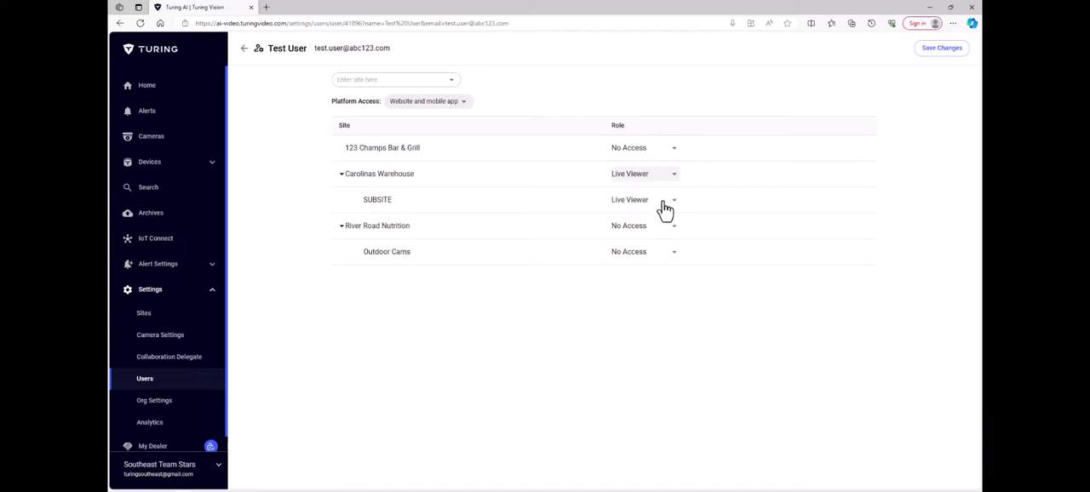
pyautogui.click(672, 205)
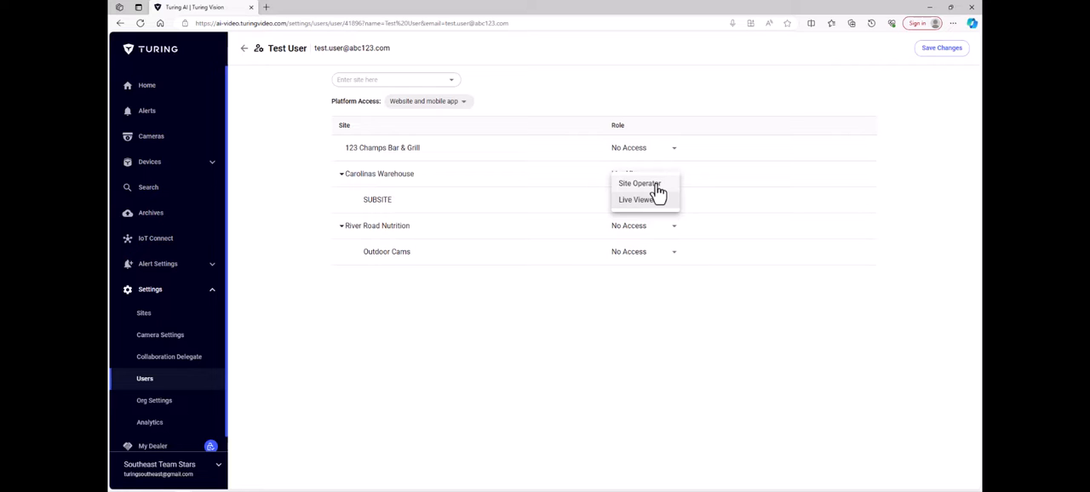
pyautogui.click(657, 185)
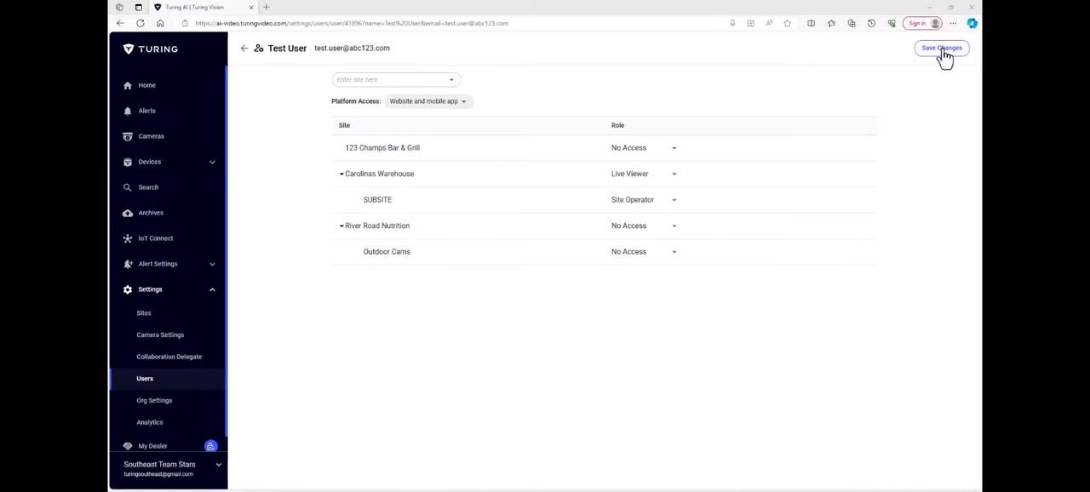
pyautogui.click(942, 48)
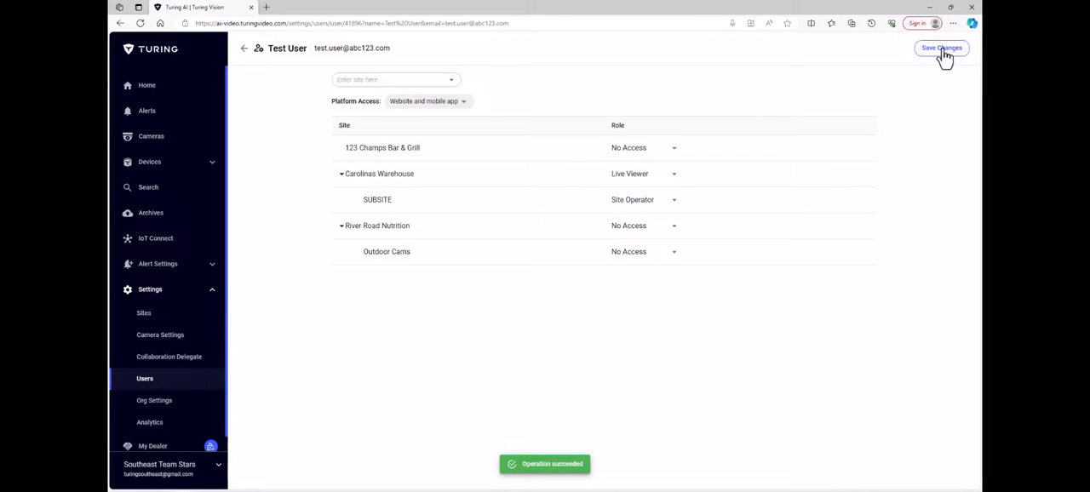
# - Reopen the new test user's permissions from the user list and review the role choices for Carolinas Warehouse and SUBSITE
pyautogui.click(154, 387)
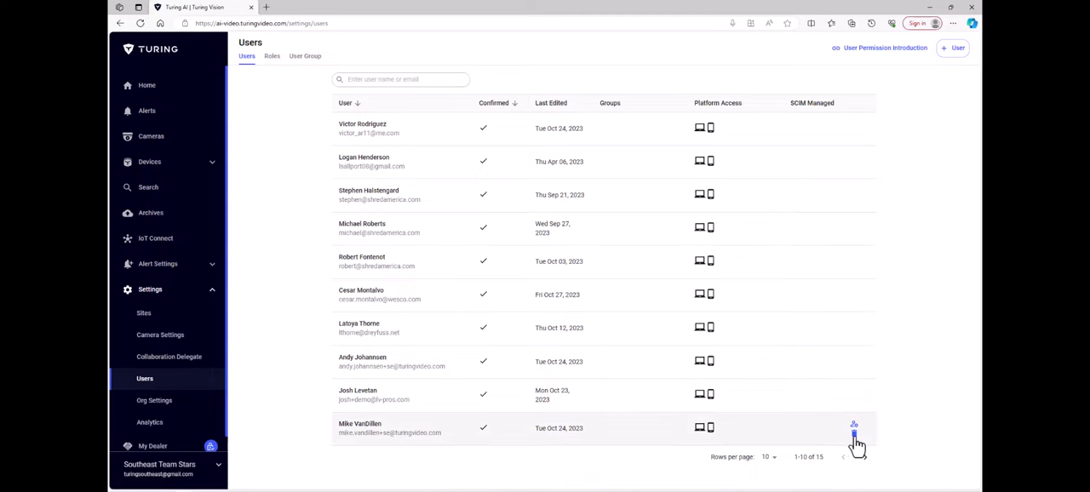
pyautogui.click(865, 458)
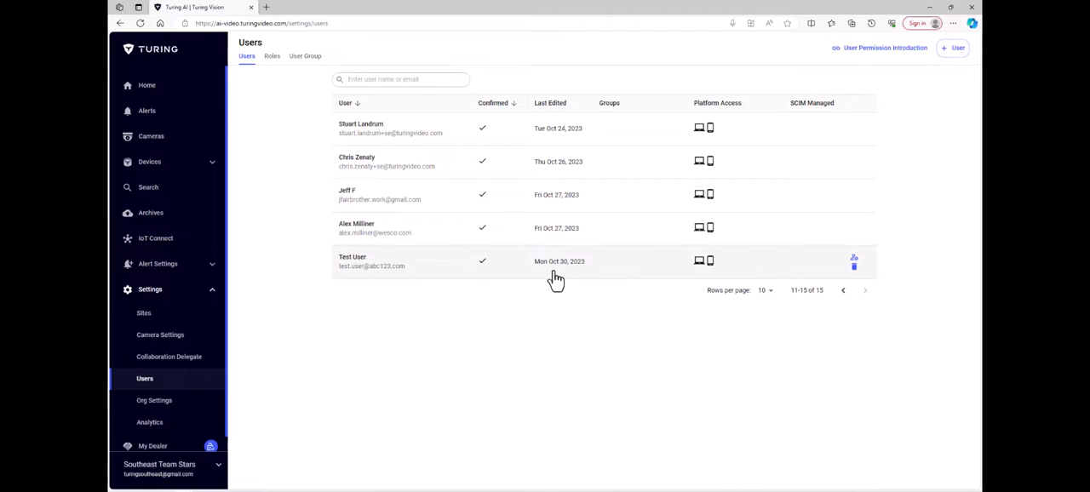
pyautogui.click(855, 259)
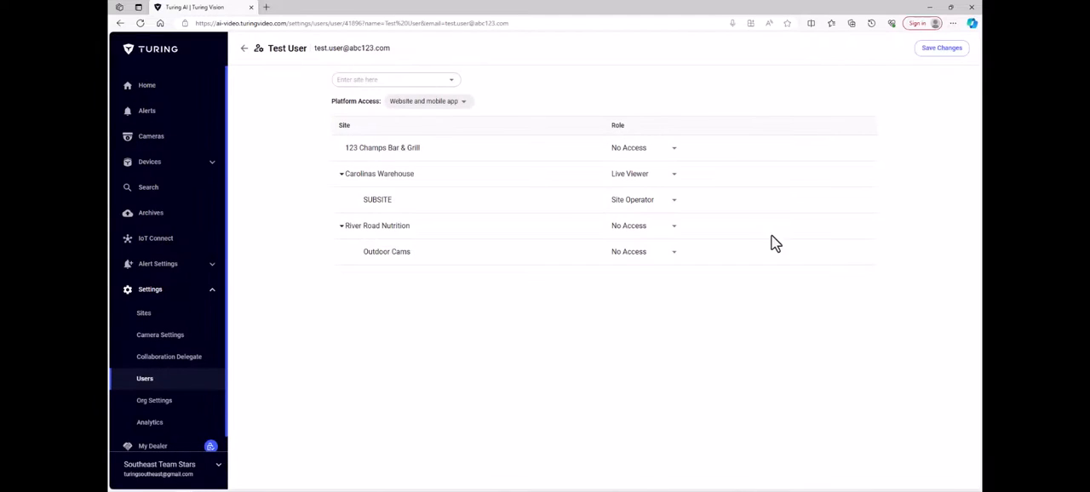
pyautogui.click(672, 180)
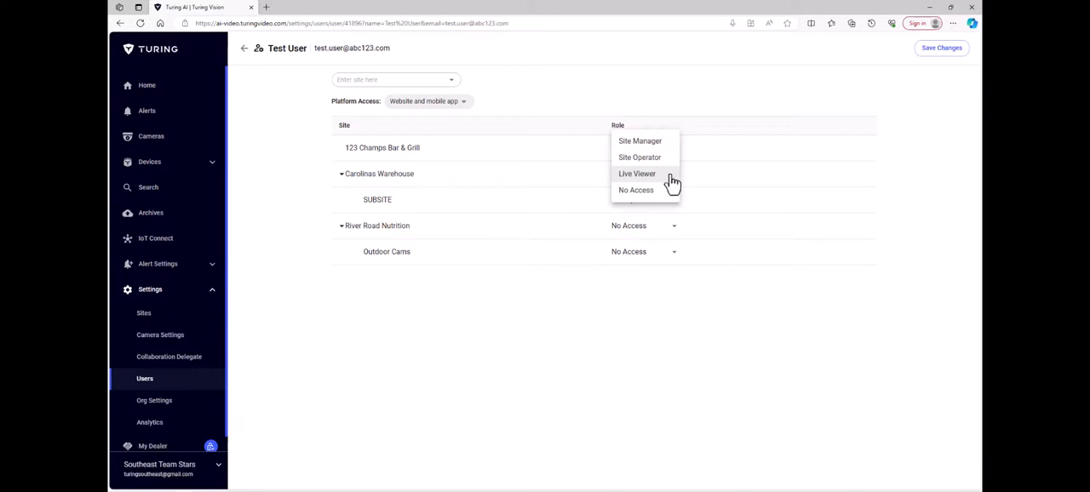
pyautogui.click(671, 176)
pyautogui.click(673, 205)
pyautogui.click(672, 213)
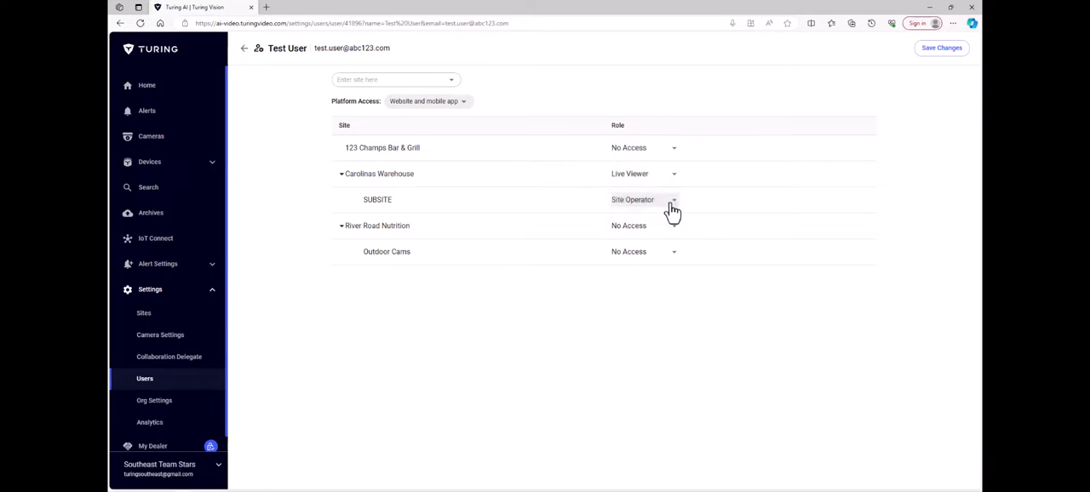